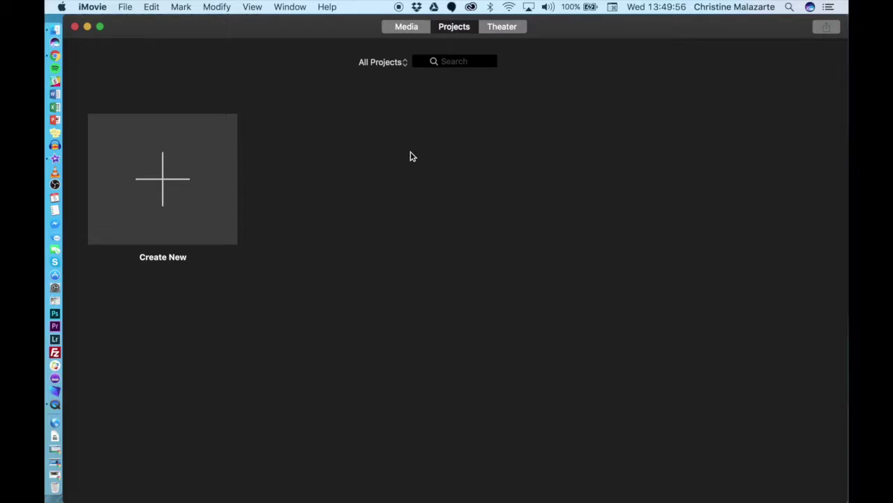
- Create a new project of the Movie type
left_click(168, 178)
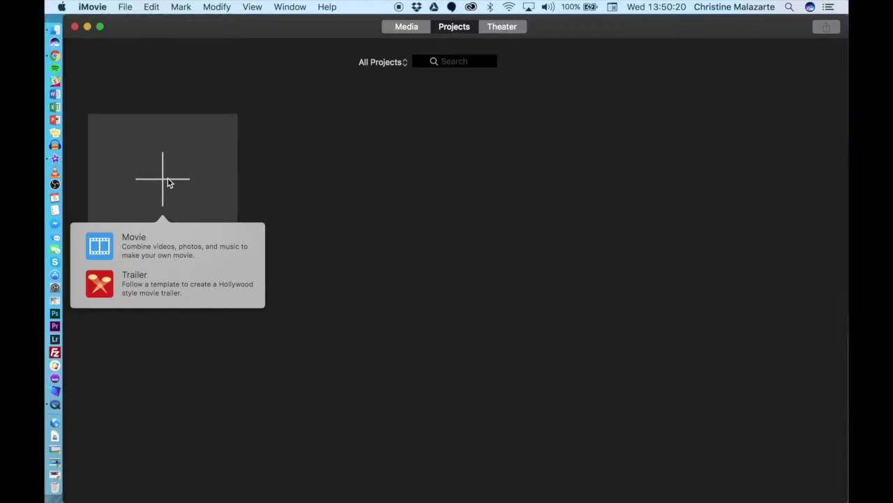
left_click(157, 251)
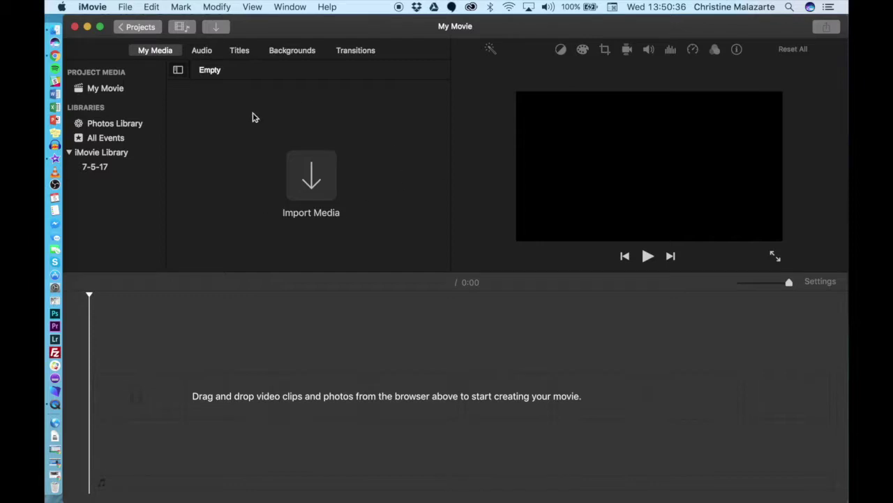
left_click(149, 335)
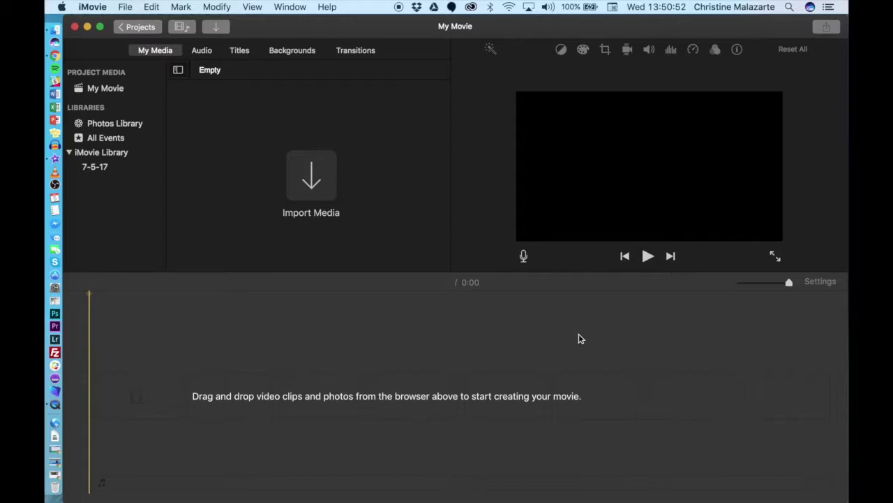
- Import all media files from the iMovie Demo folder in Documents into the project media
left_click(317, 178)
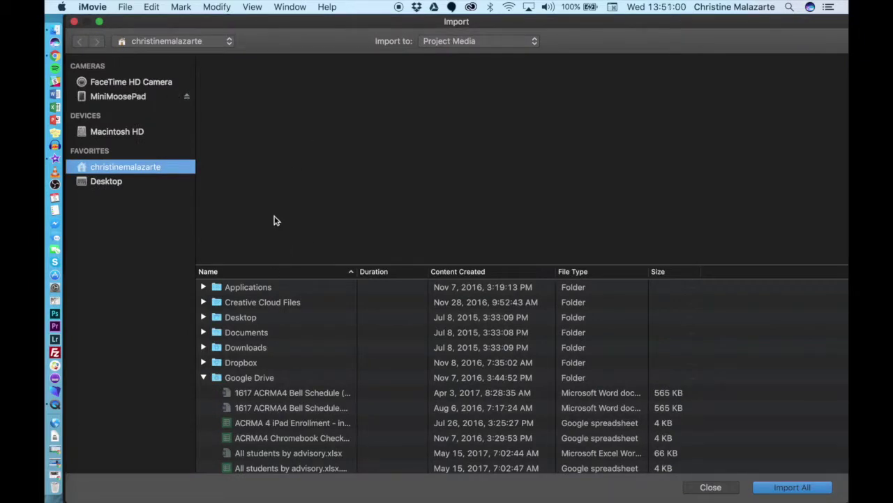
left_click(246, 336)
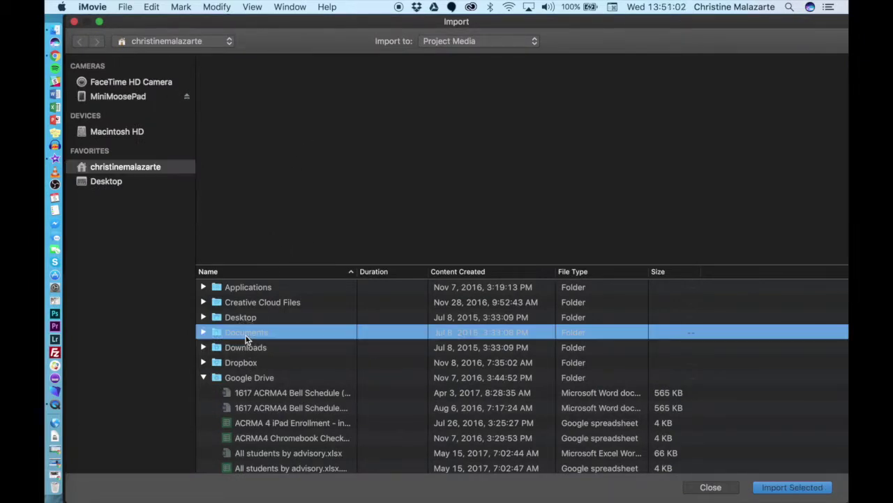
double_click(246, 336)
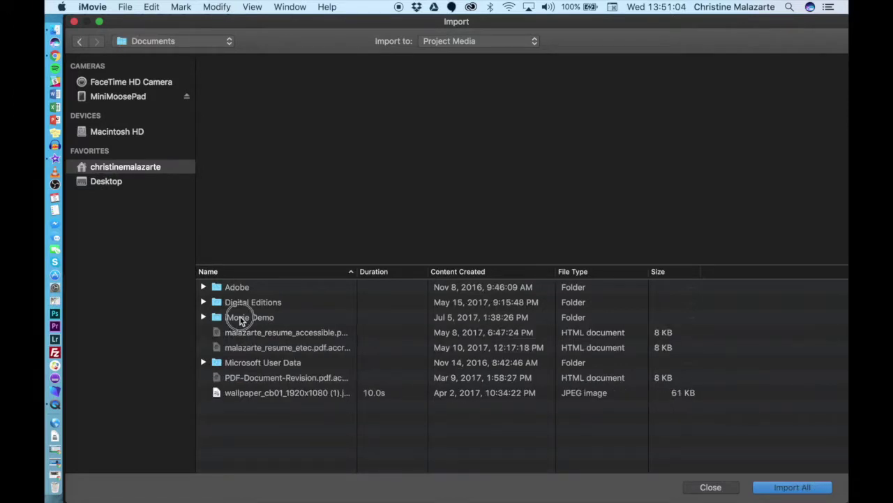
double_click(241, 318)
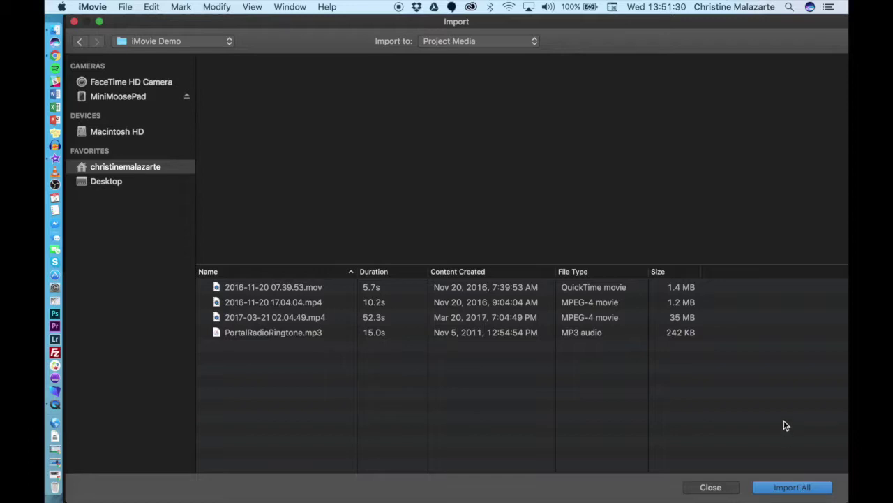
left_click(794, 493)
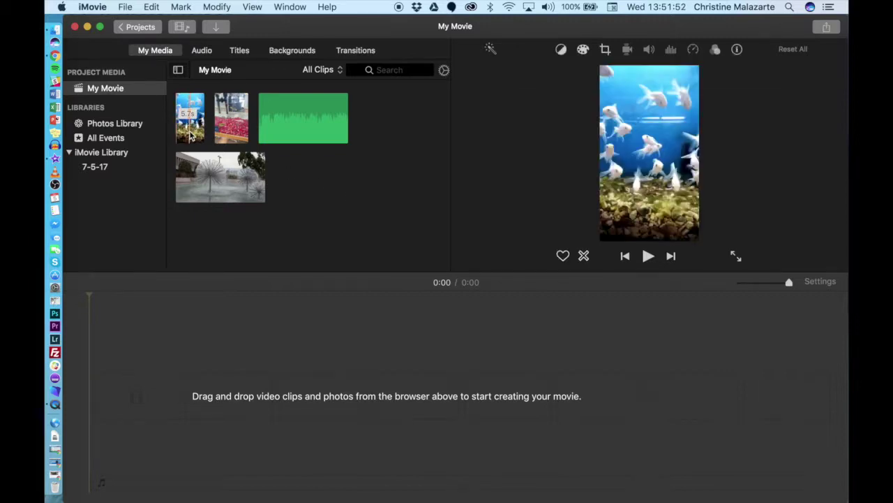
- Preview the white fish clip and the green audio clip from the imported project media
key("space")
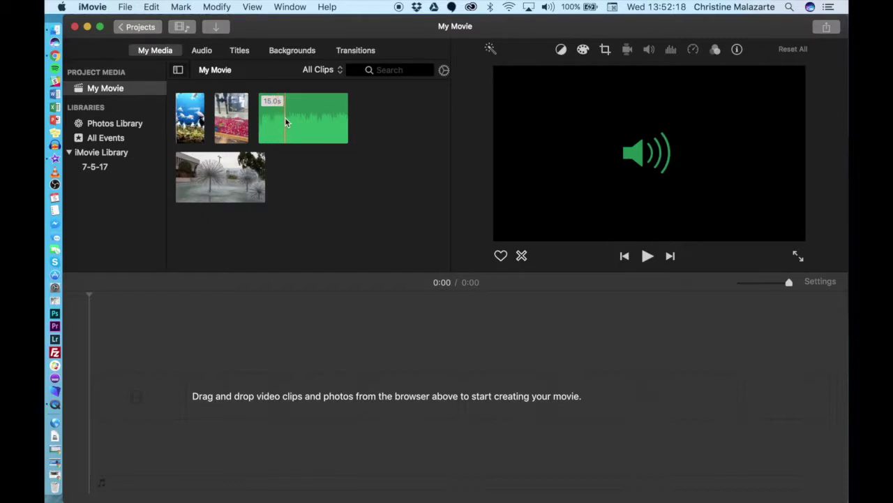
left_click(305, 120)
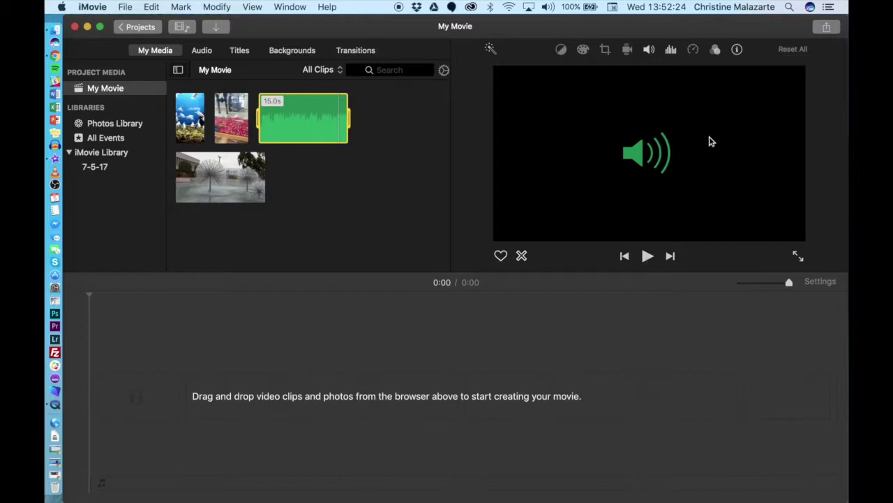
left_click(647, 257)
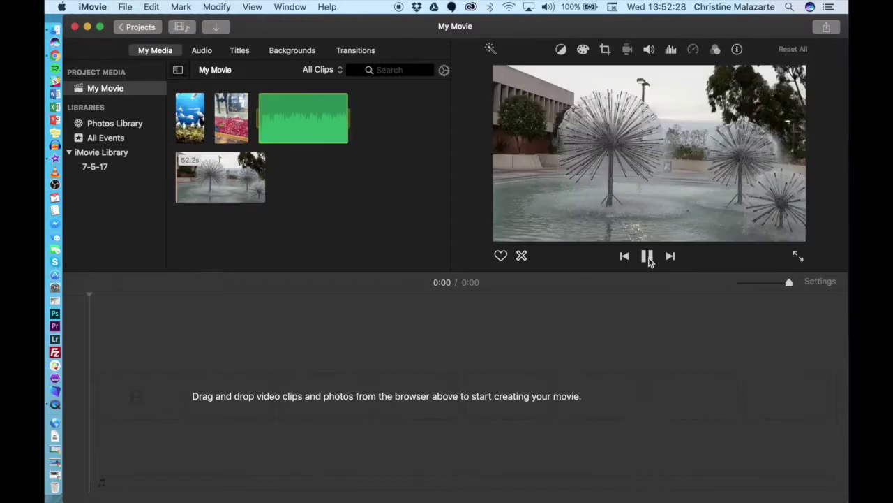
left_click(647, 257)
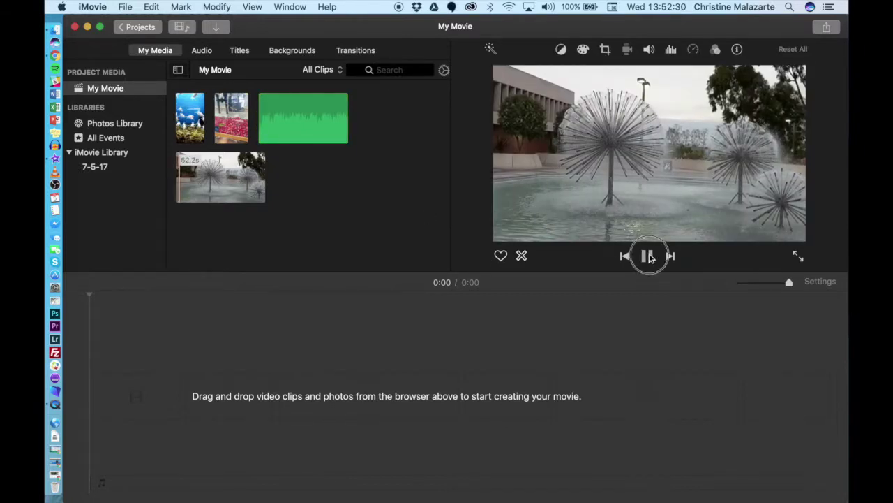
- Play the fountain video from the project media in the viewer
left_click(237, 173)
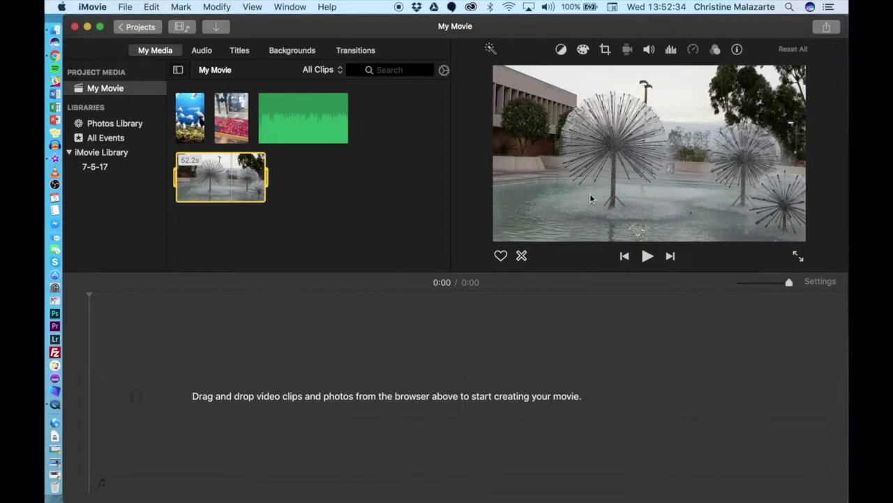
left_click(644, 282)
left_click(646, 257)
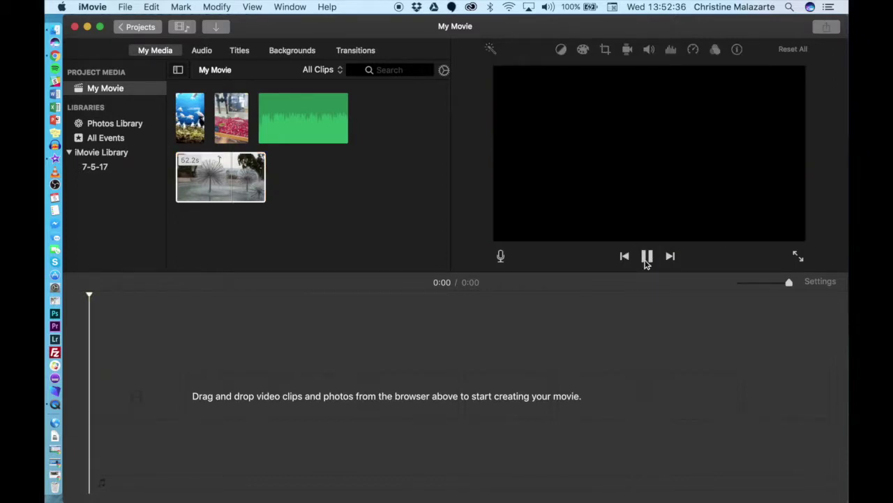
left_click(227, 187)
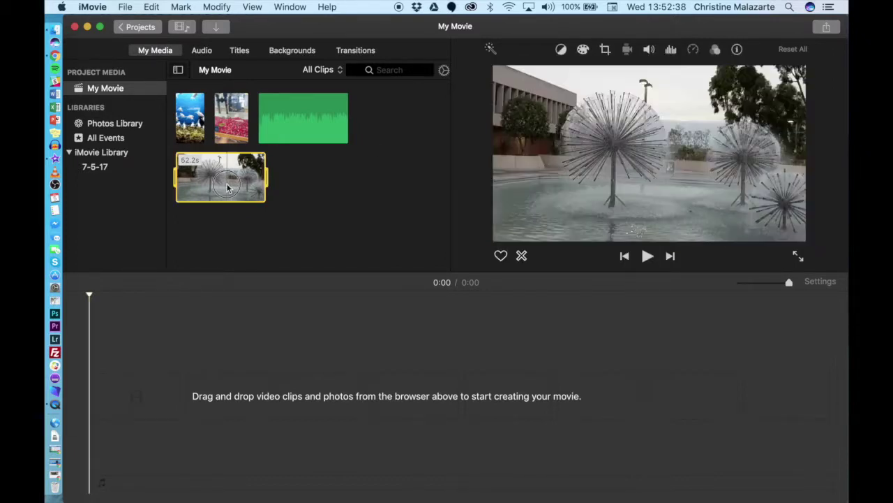
left_click(646, 256)
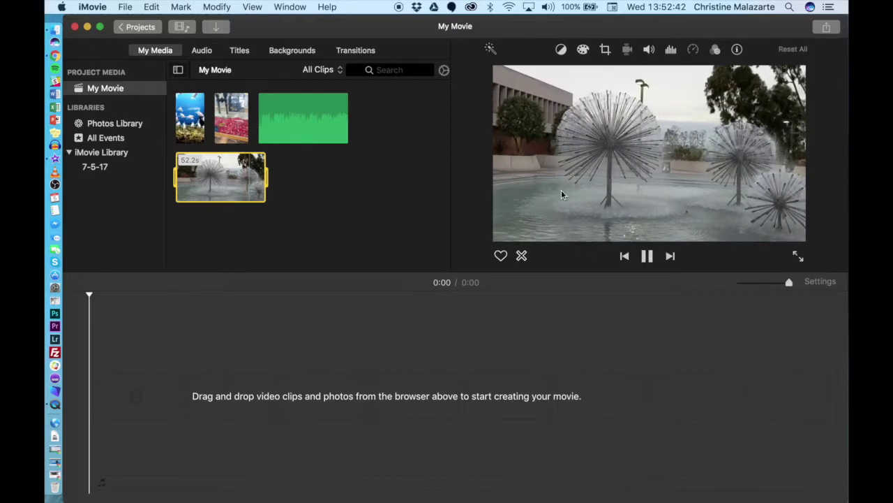
left_click(647, 257)
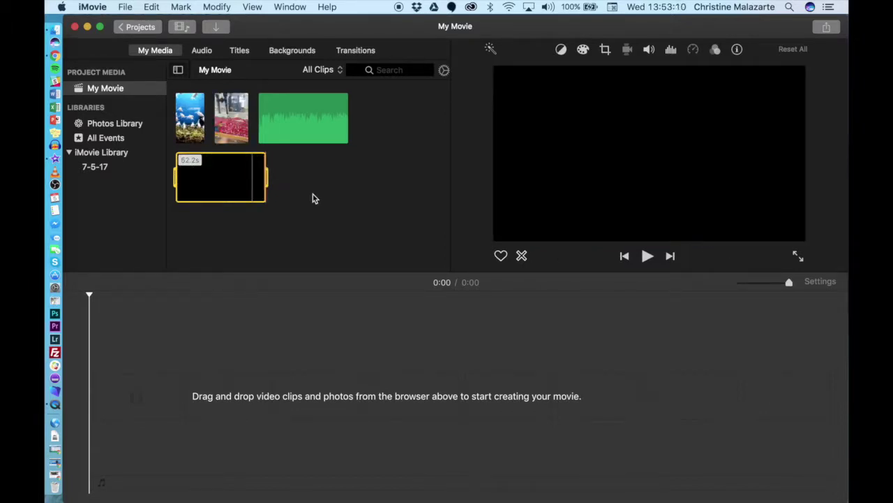
- Place the white fish clip at the start of the timeline and the red-gravel aquarium clip directly after it
left_click(192, 120)
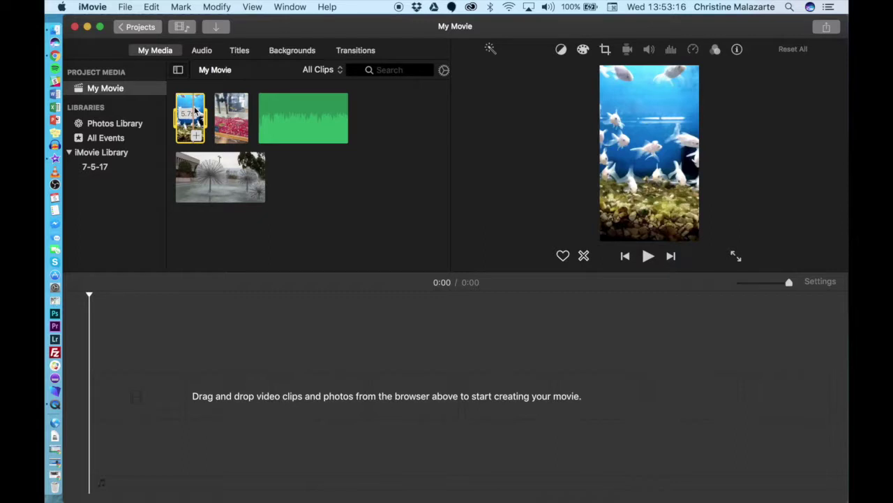
left_click_drag(196, 111, 103, 404)
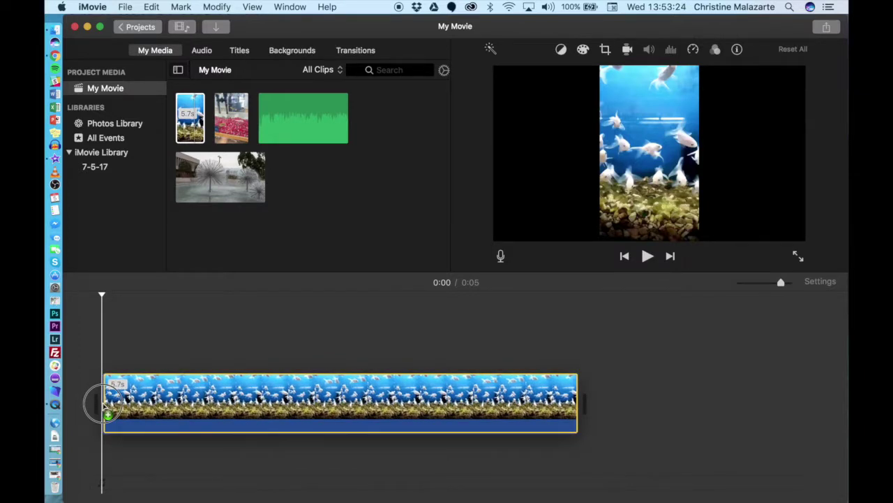
left_click_drag(104, 403, 104, 402)
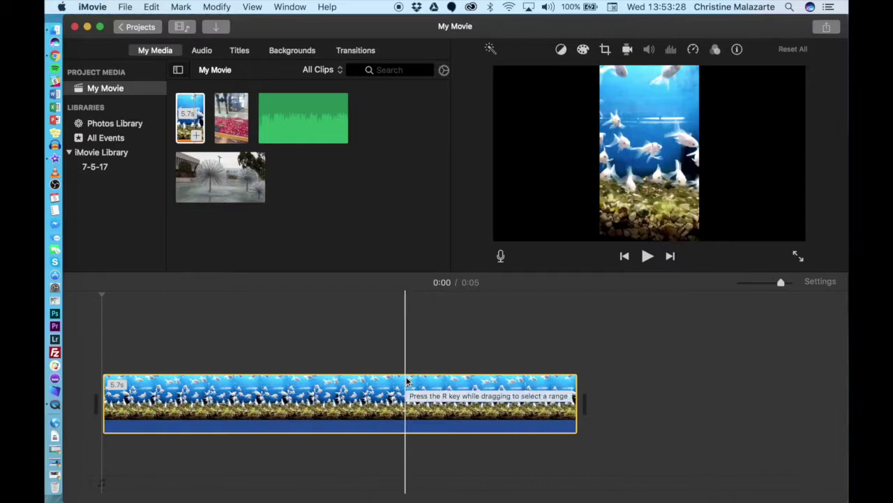
left_click(233, 121)
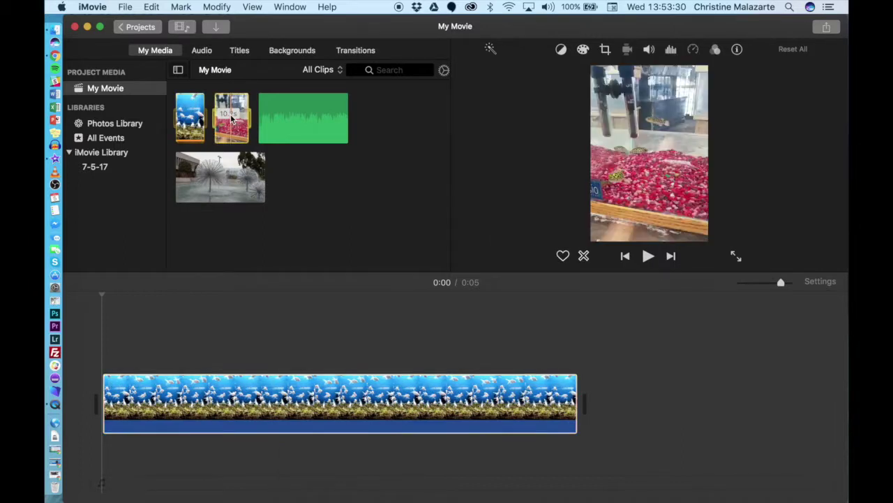
left_click_drag(231, 112, 607, 410)
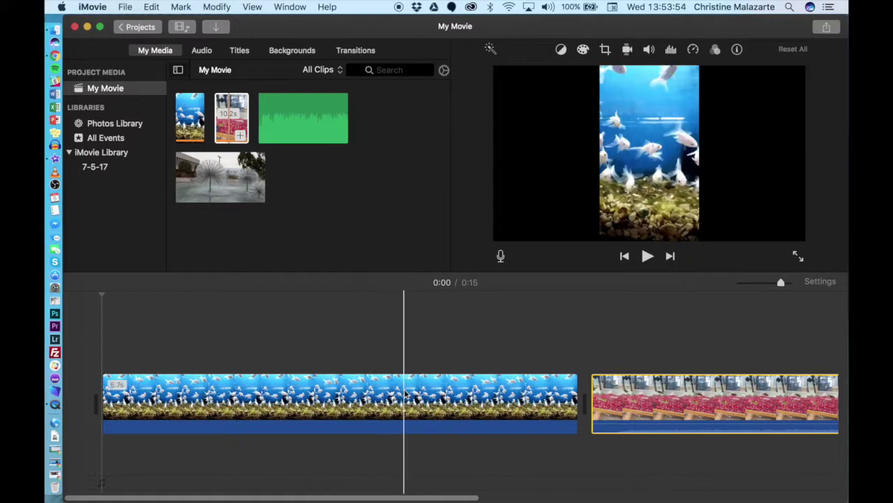
- Trim the end of the white fish clip in the timeline to roughly half its length
left_click(180, 398)
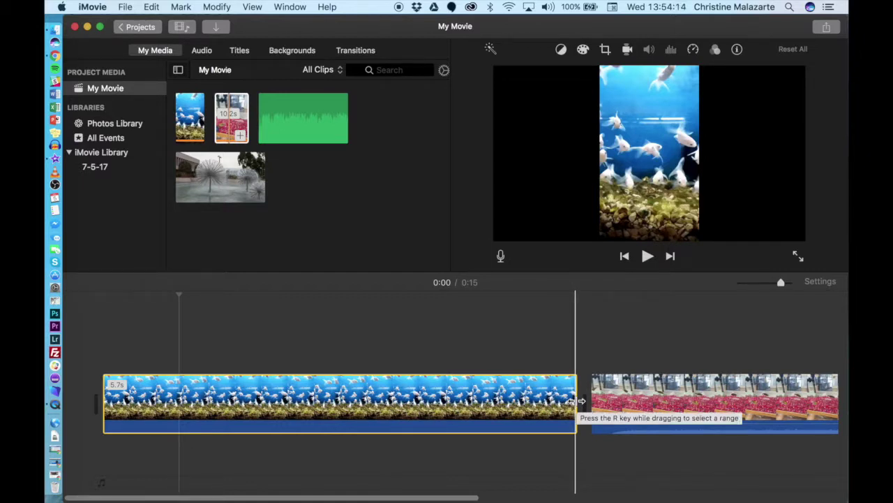
left_click(572, 400)
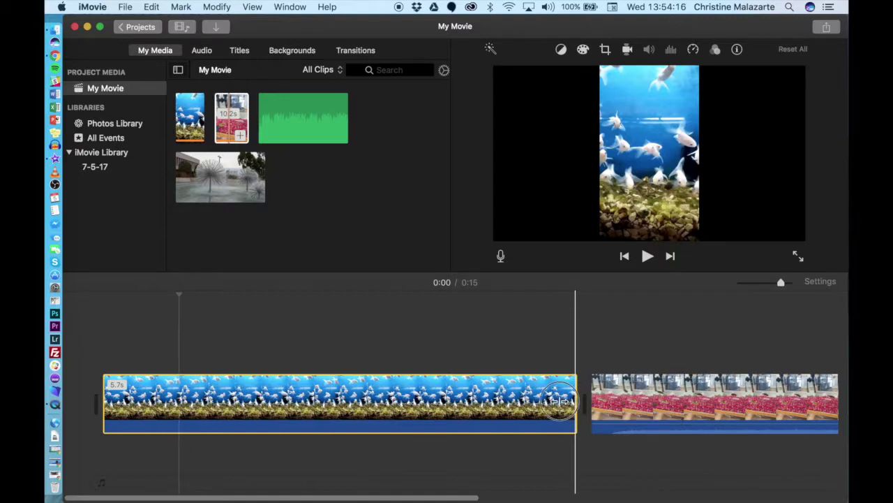
left_click(579, 401)
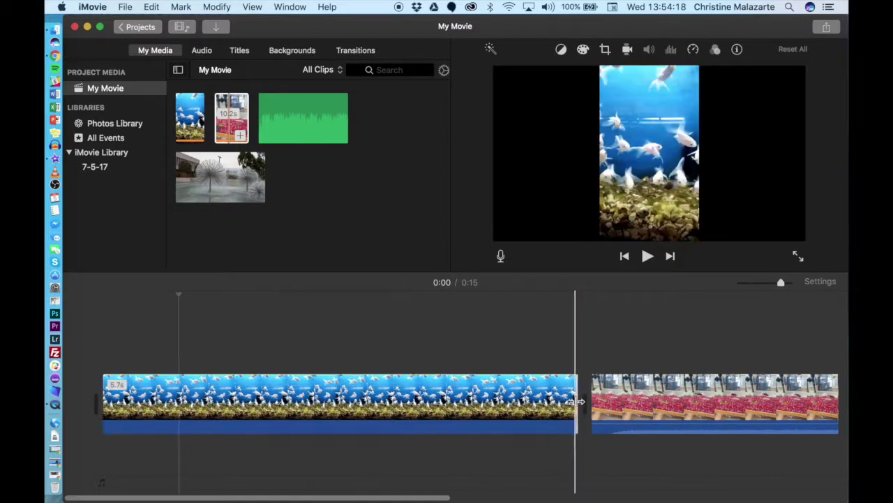
left_click(580, 405)
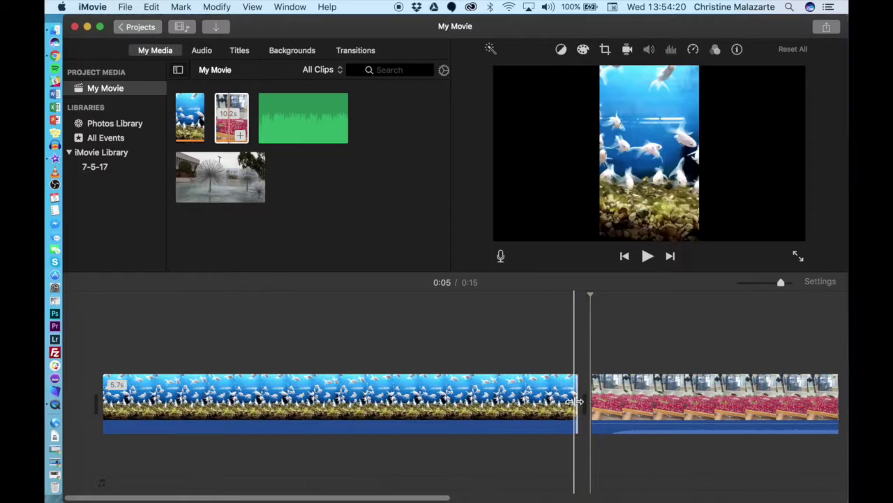
left_click_drag(571, 399, 349, 410)
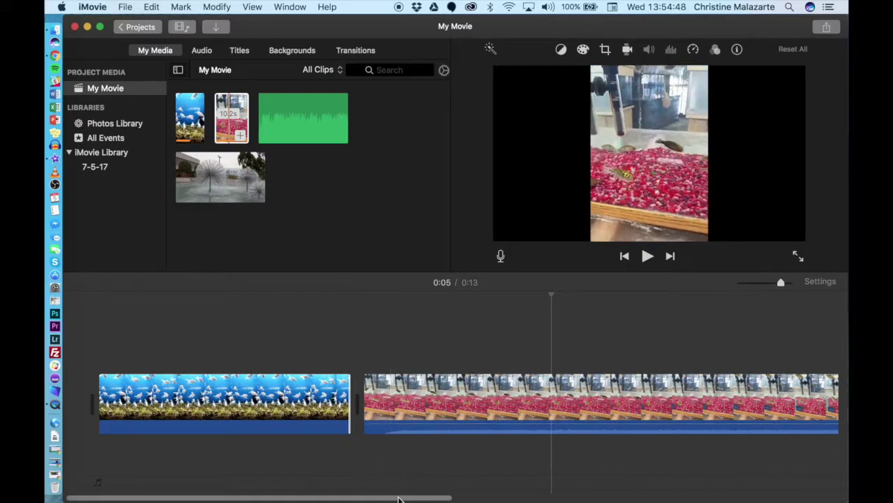
- Trim the beginning of the red-gravel aquarium clip in the timeline so the clip lasts about 4.0 seconds
left_click_drag(398, 499, 528, 492)
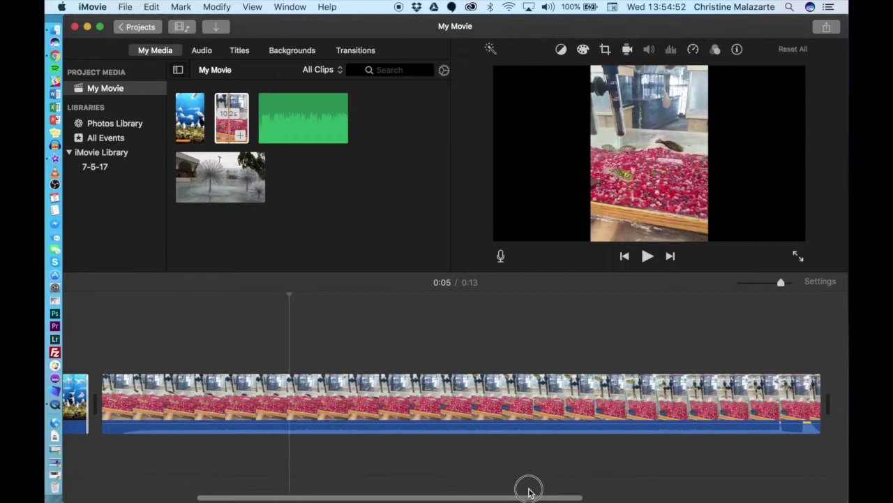
left_click(104, 392)
left_click(97, 397)
left_click(100, 396)
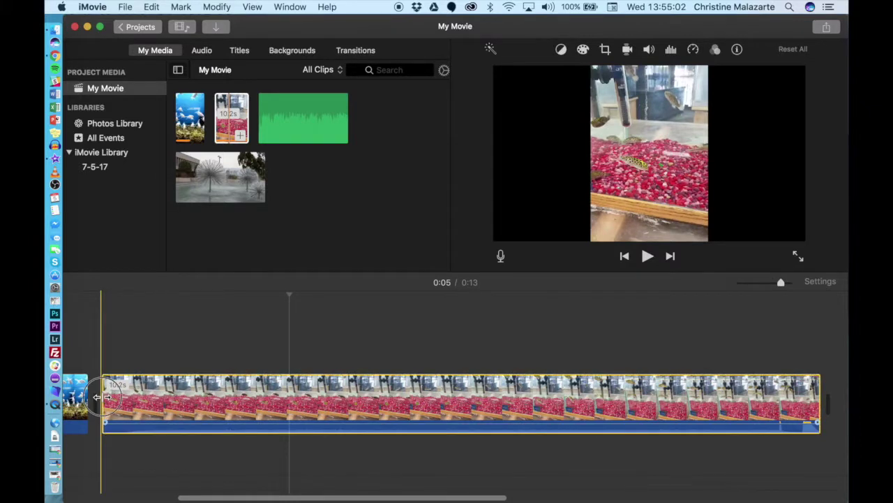
left_click_drag(101, 401, 538, 401)
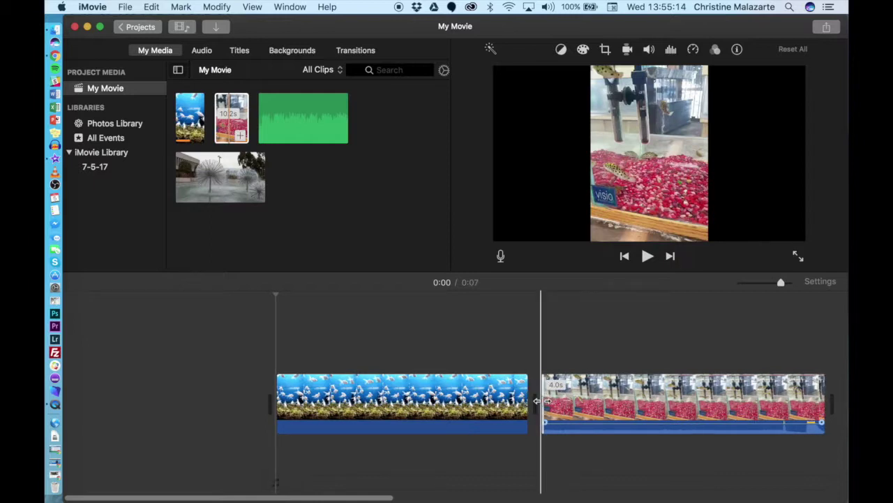
- Play the movie from the beginning of the timeline to review both trimmed clips
left_click(284, 319)
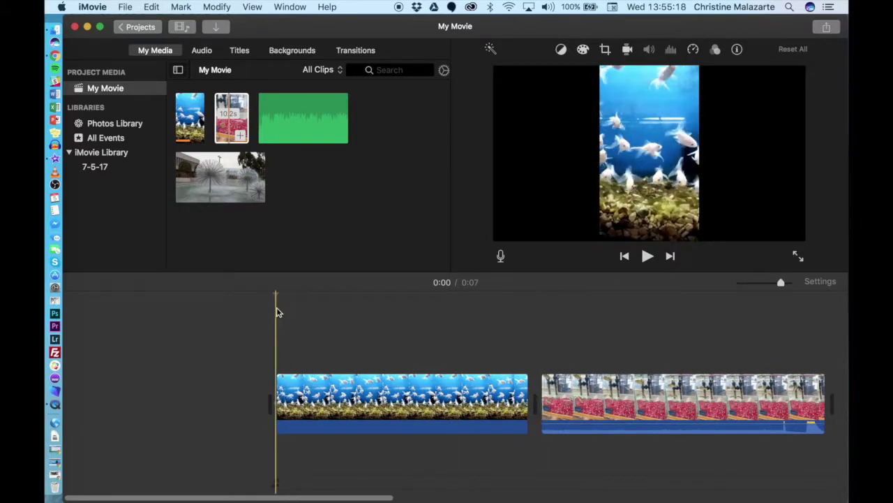
left_click_drag(277, 296, 260, 301)
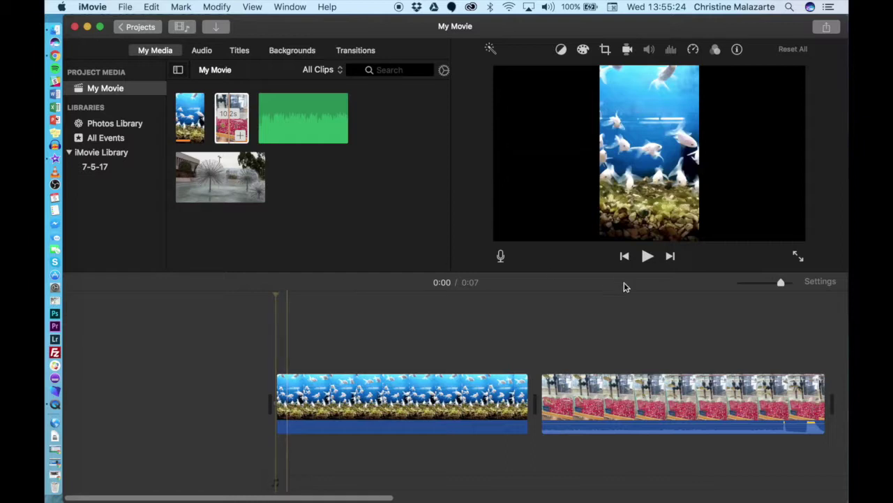
left_click(648, 259)
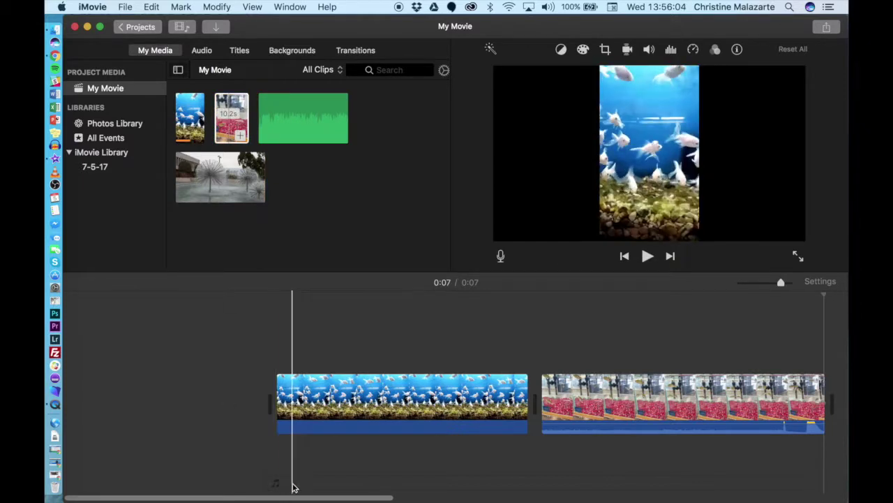
- Add the PortalRadioRingtone audio below the video clips as background music, starting at the beginning of the timeline
left_click_drag(305, 122, 273, 481)
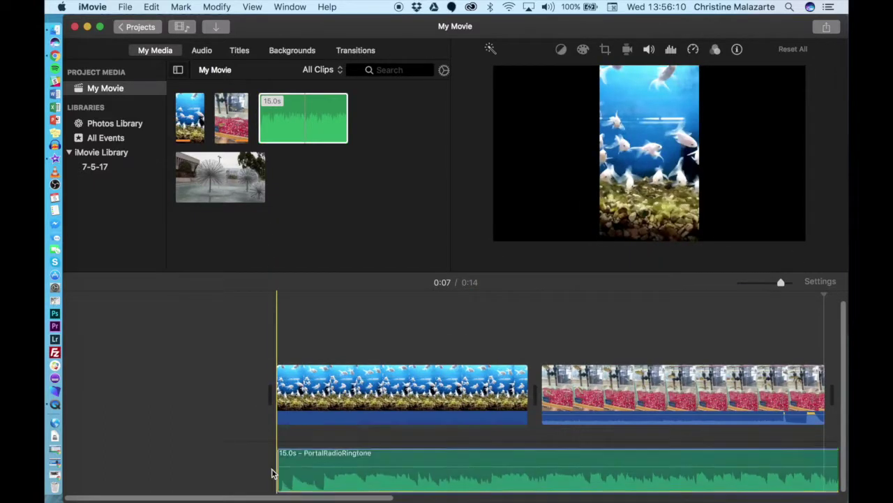
left_click(273, 472)
left_click_drag(339, 497, 468, 498)
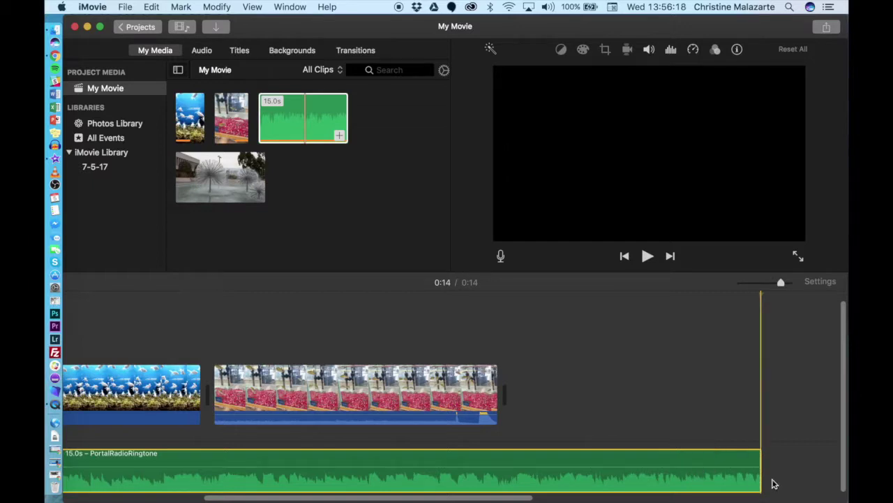
- Trim the end of the PortalRadioRingtone audio to 7.0 s to match the end of the video clips, and play the movie from the beginning
left_click_drag(761, 480, 502, 457)
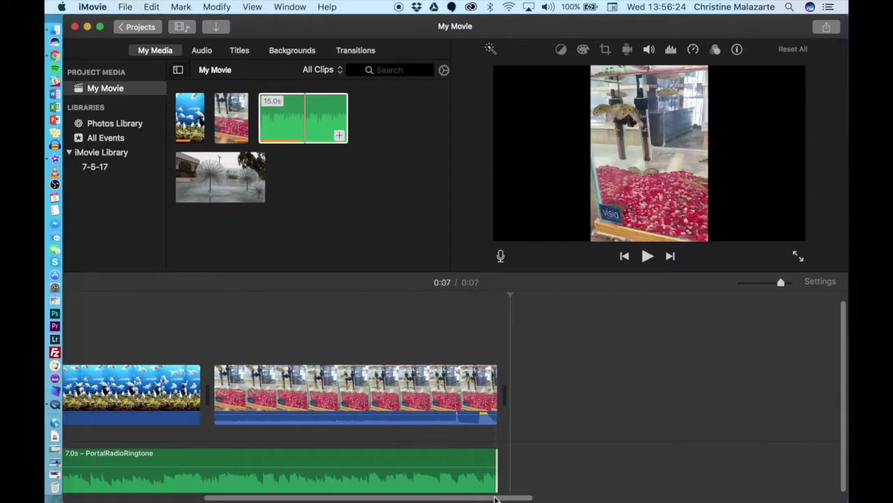
left_click_drag(493, 499, 355, 499)
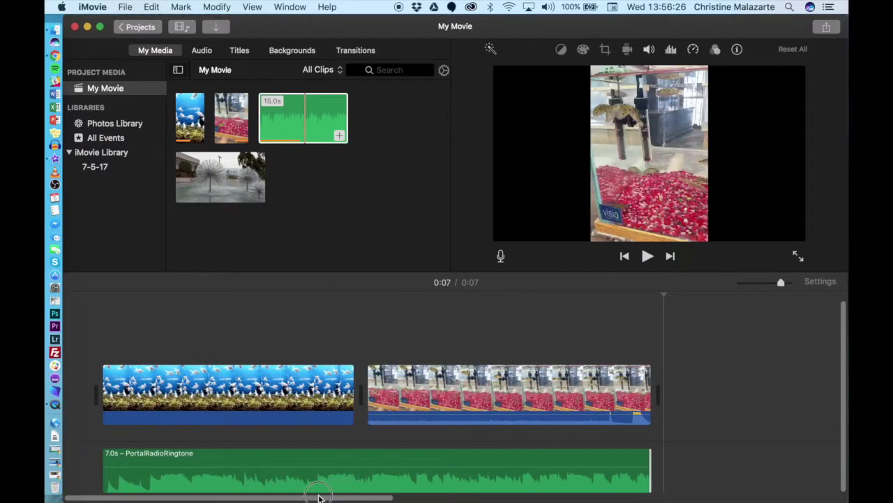
left_click(103, 347)
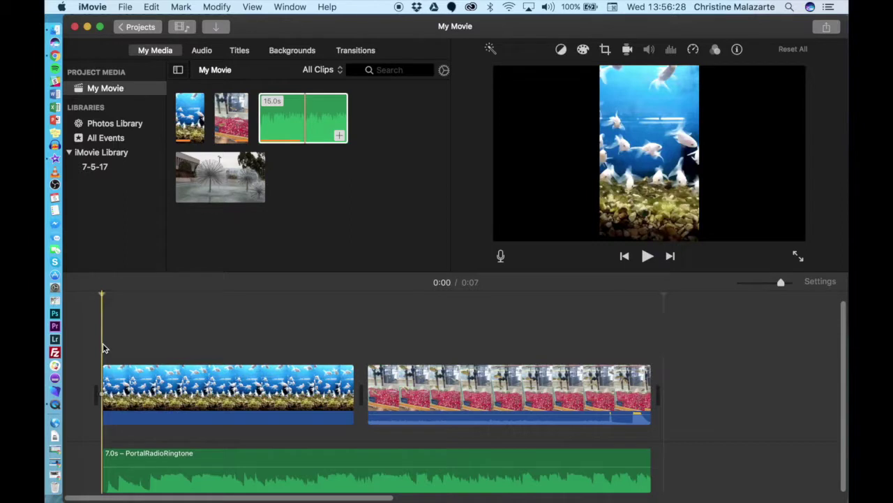
left_click(647, 256)
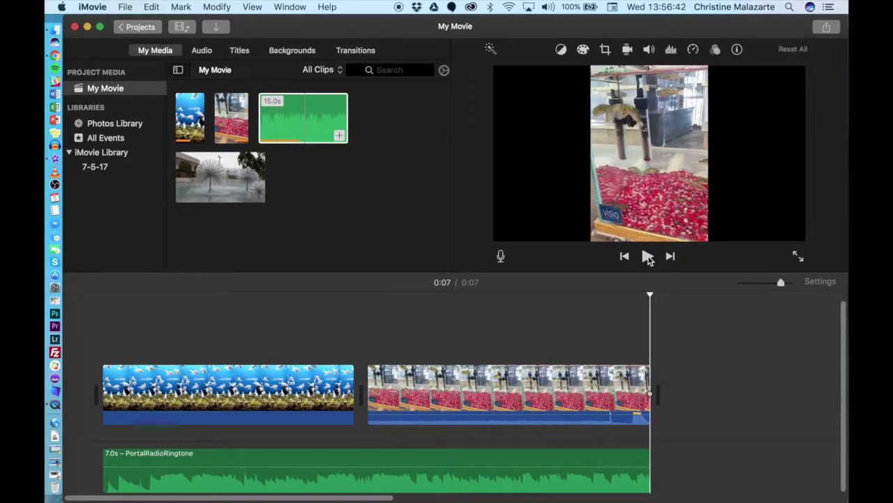
- Lower the original audio volume of the red-gravel aquarium clip in the timeline all the way to silence
left_click(575, 424)
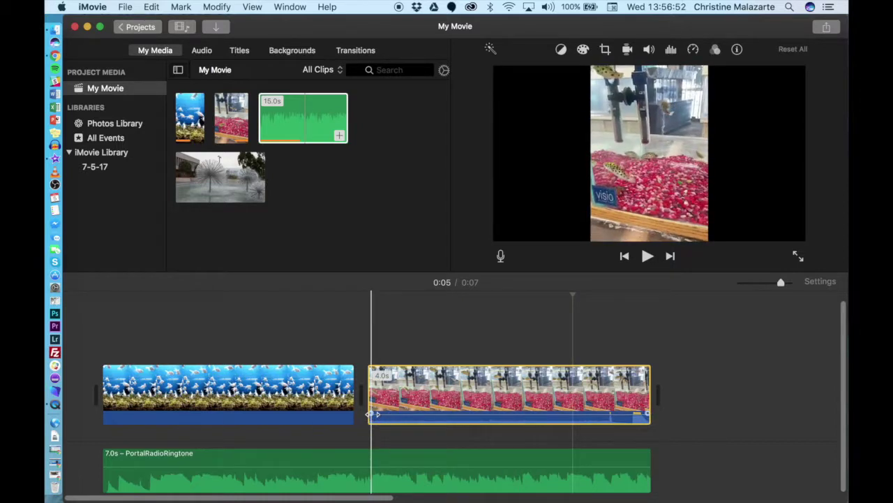
left_click(649, 414)
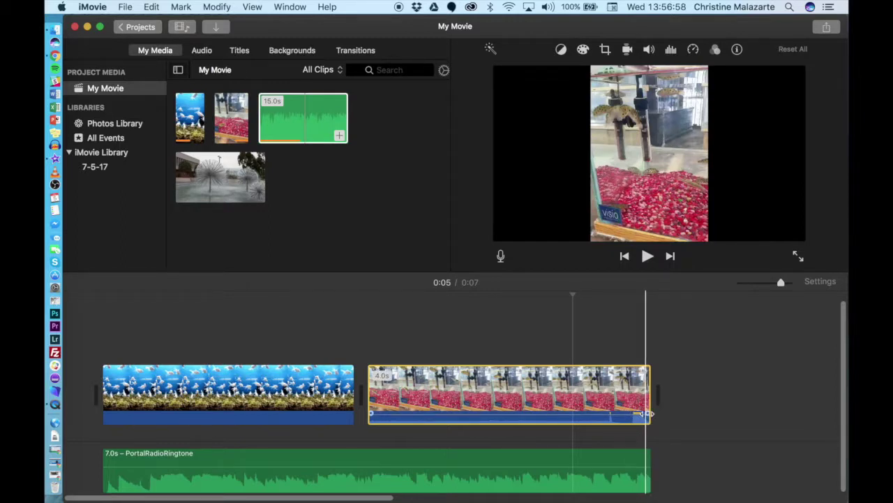
left_click(645, 414)
left_click(594, 417)
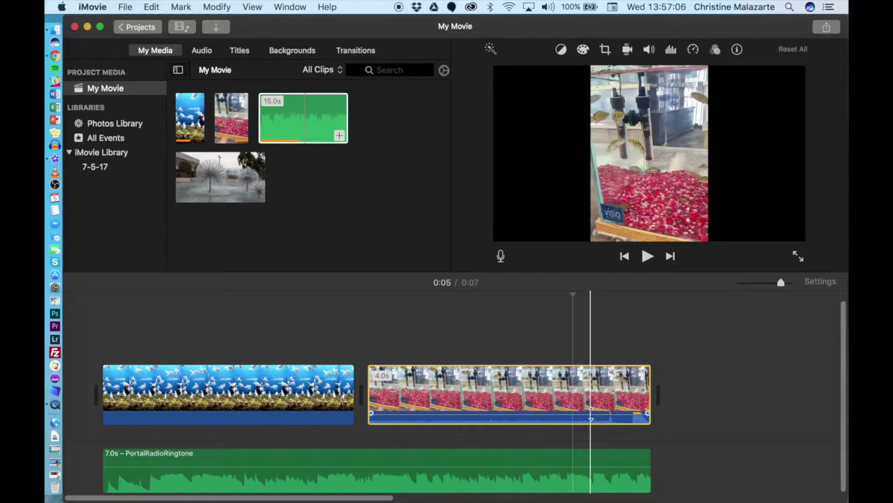
left_click_drag(591, 418, 589, 426)
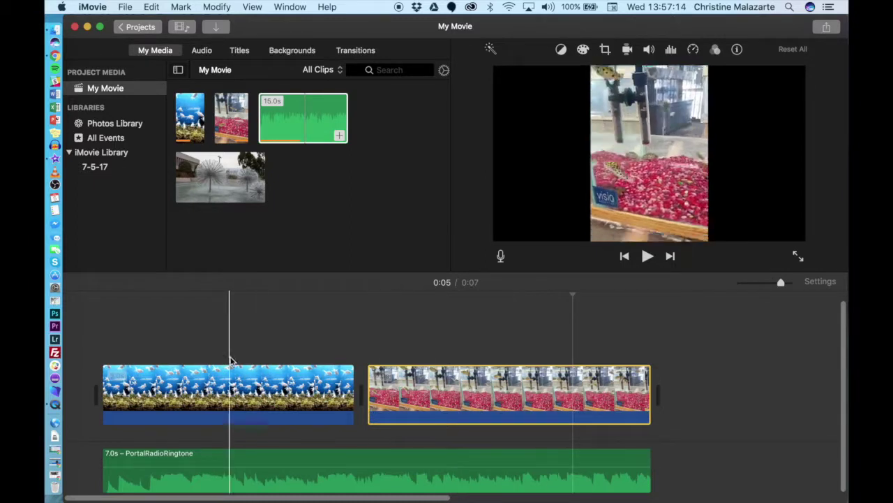
- Play the movie from near the beginning, and again from the start of the red-gravel aquarium clip, to check the sound
left_click(110, 335)
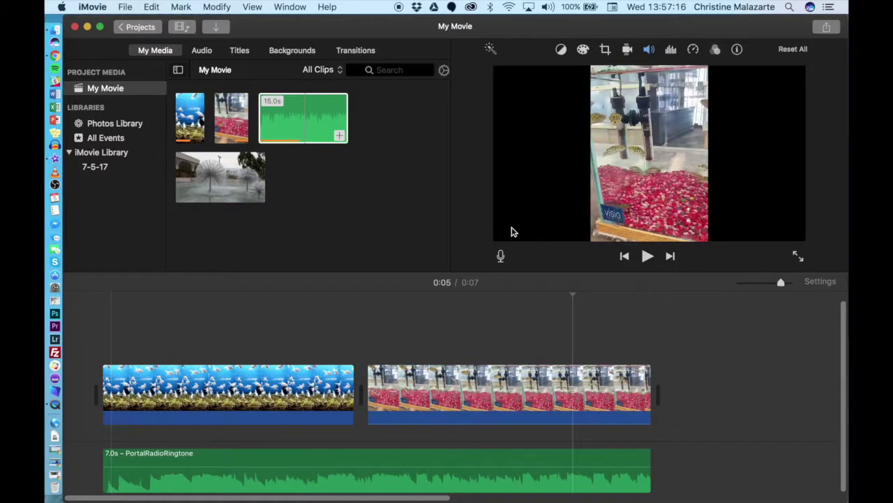
left_click(648, 257)
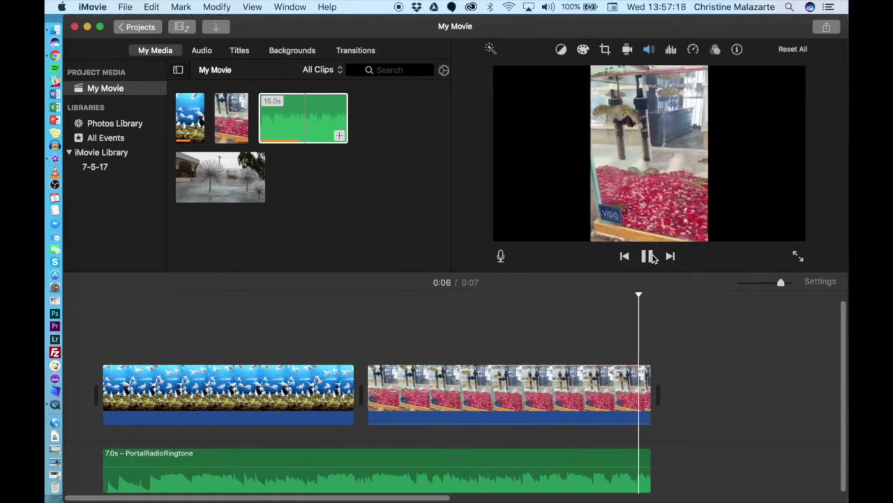
left_click(364, 318)
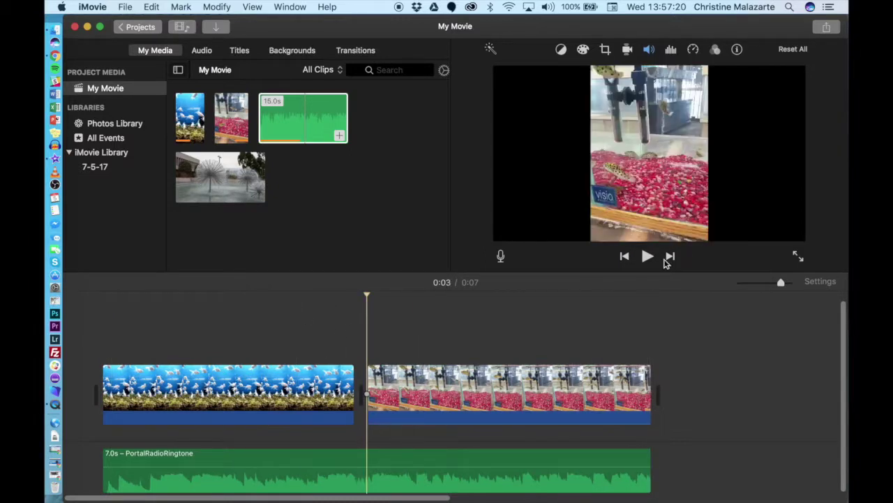
left_click(647, 257)
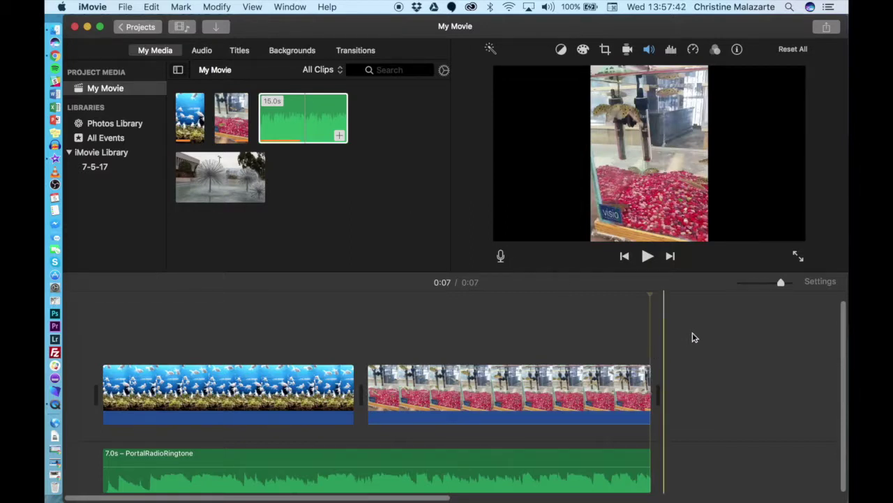
- Set up a file export of the movie titled Test Video, with the resolution at 720p
left_click(826, 27)
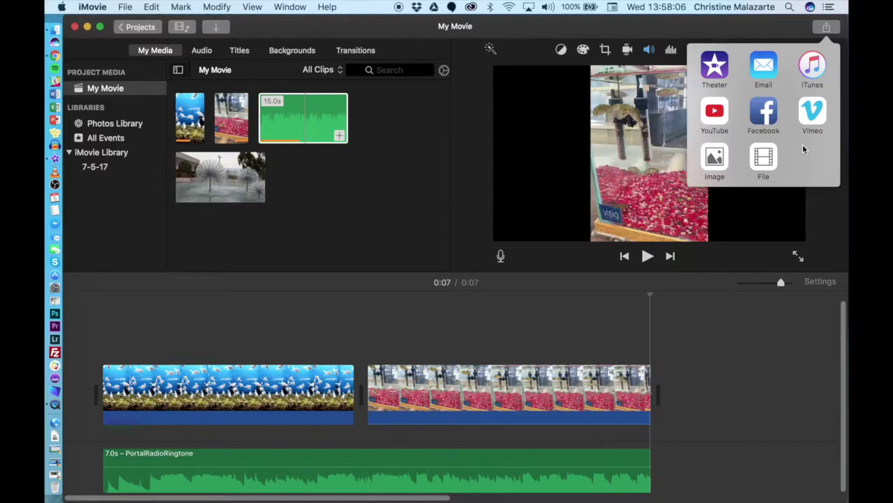
left_click(768, 160)
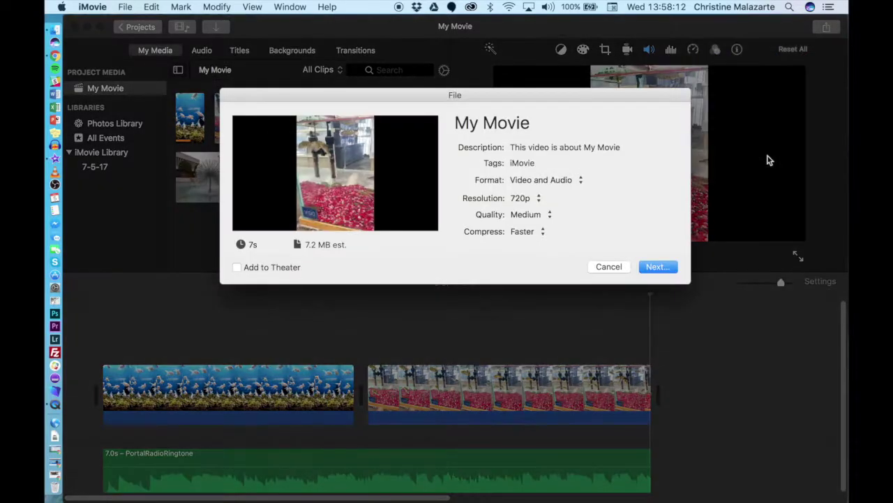
left_click(522, 130)
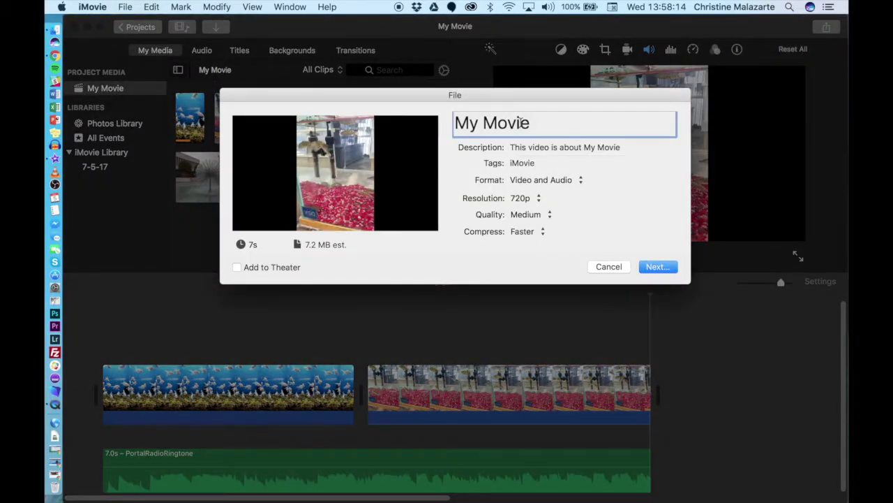
left_click_drag(544, 124, 441, 120)
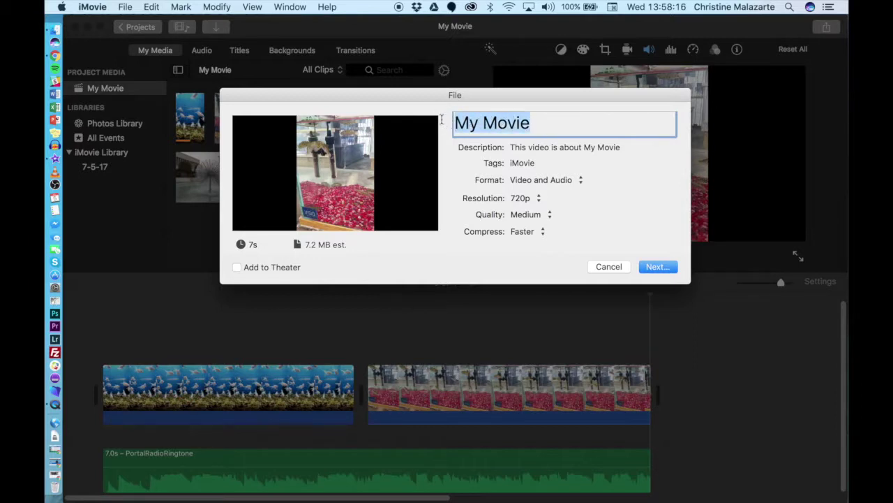
type("Test Video")
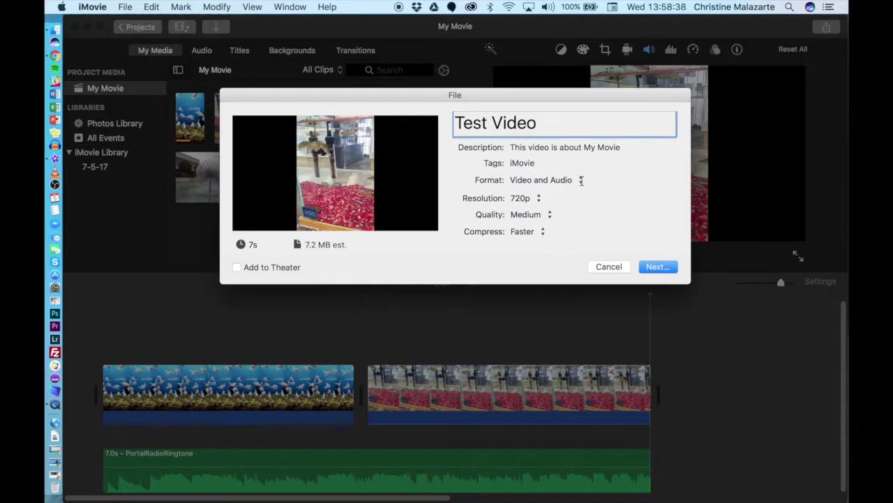
left_click(539, 198)
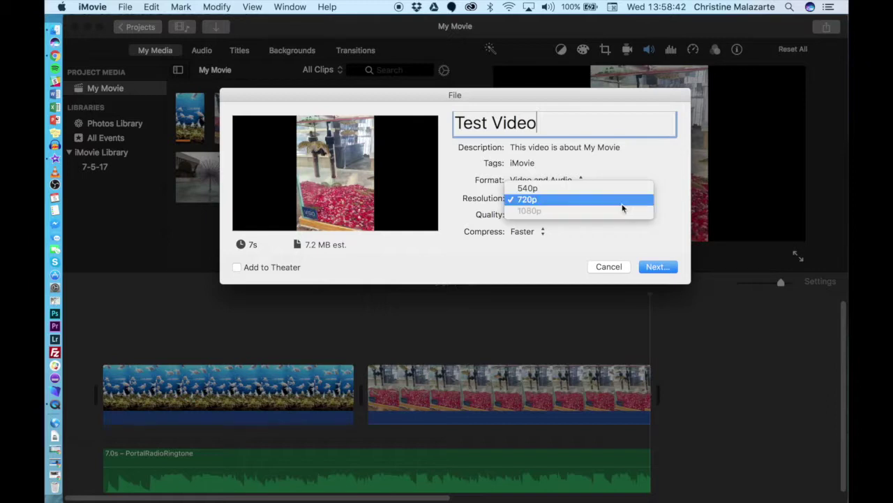
left_click(568, 201)
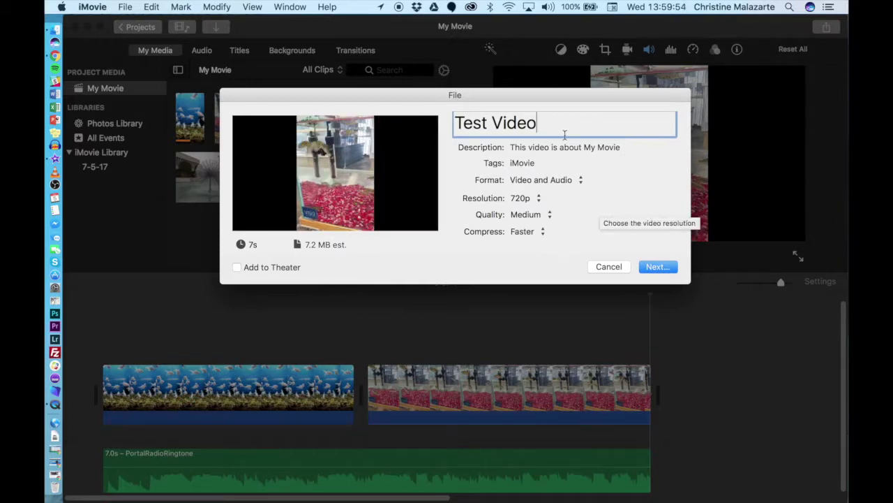
left_click(506, 262)
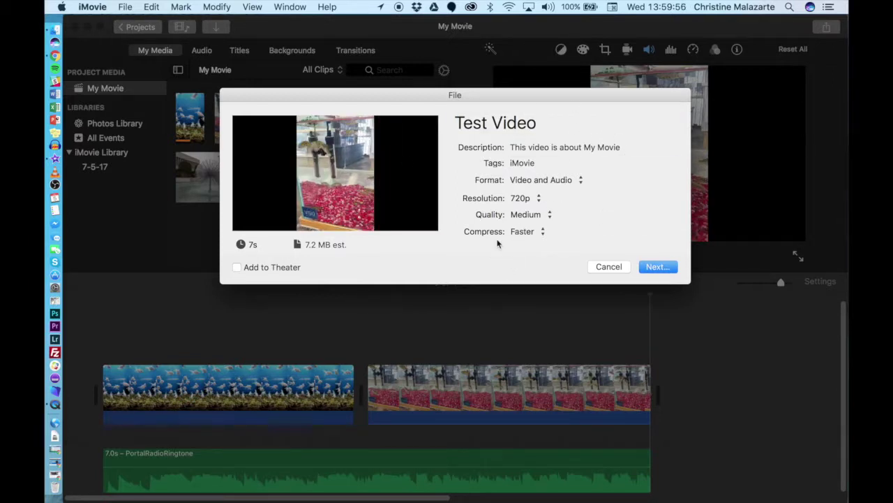
- Save the exported movie as Test Video in the iMovie Demo folder inside Documents
left_click(666, 268)
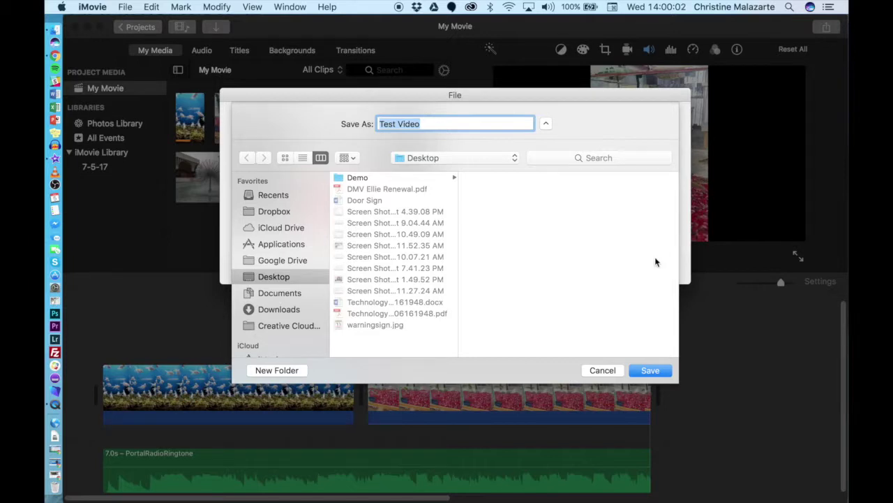
left_click(290, 294)
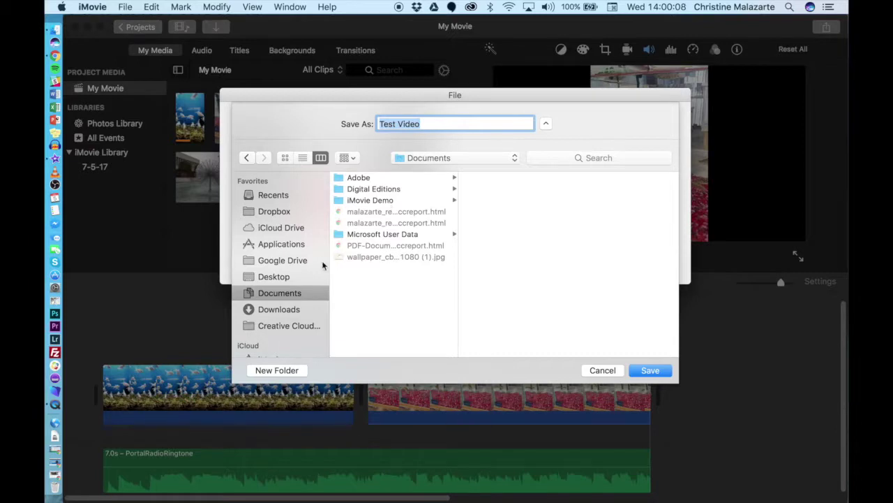
left_click(398, 202)
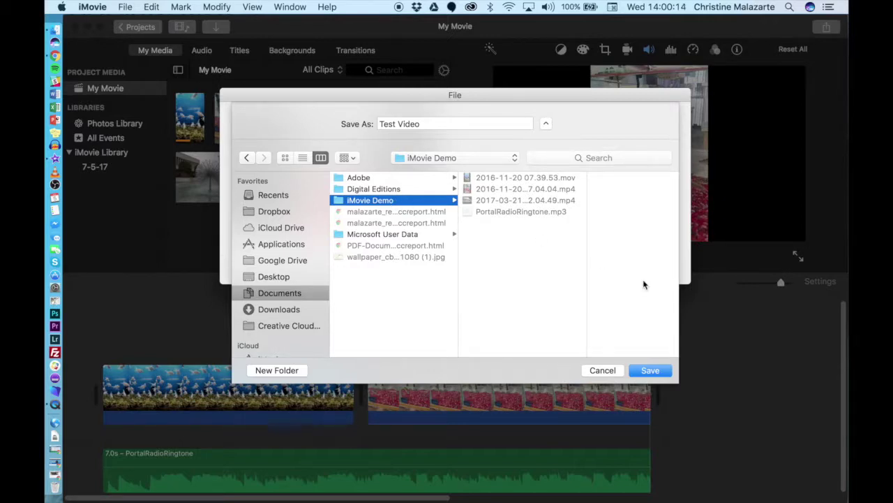
left_click(653, 373)
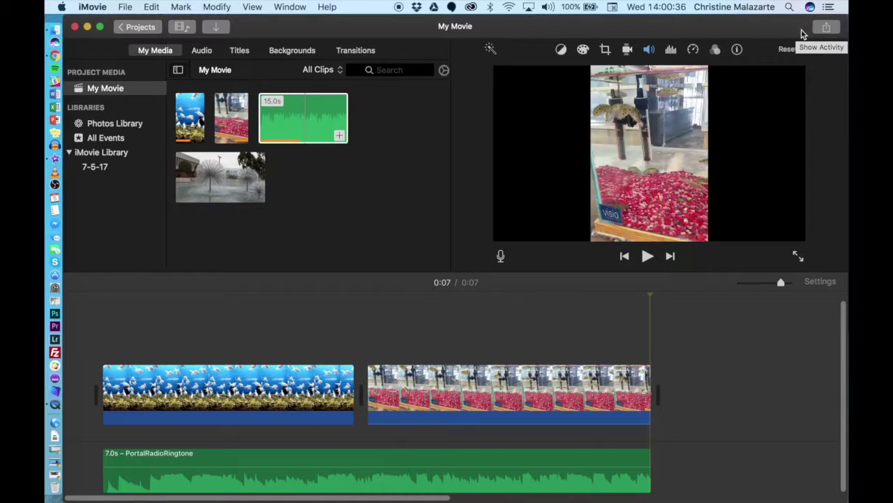
- Show the exported Test Video.mp4 in Finder, open it in QuickTime Player and play it
left_click(814, 57)
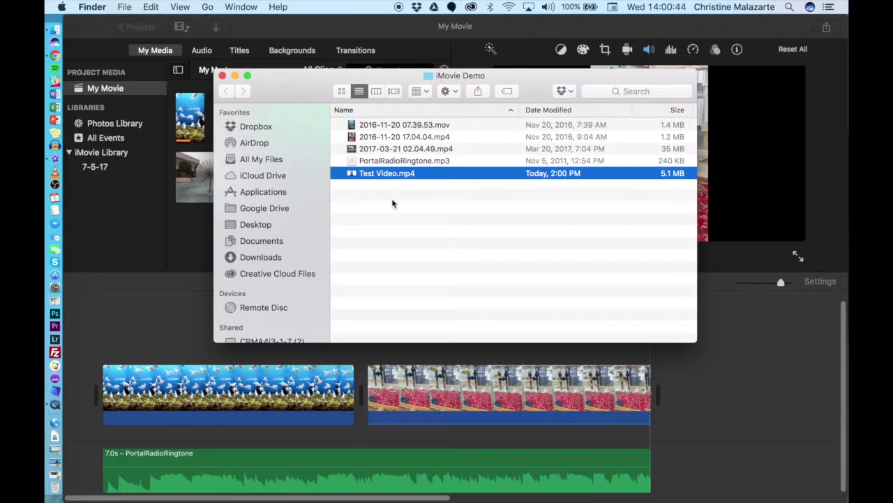
double_click(401, 175)
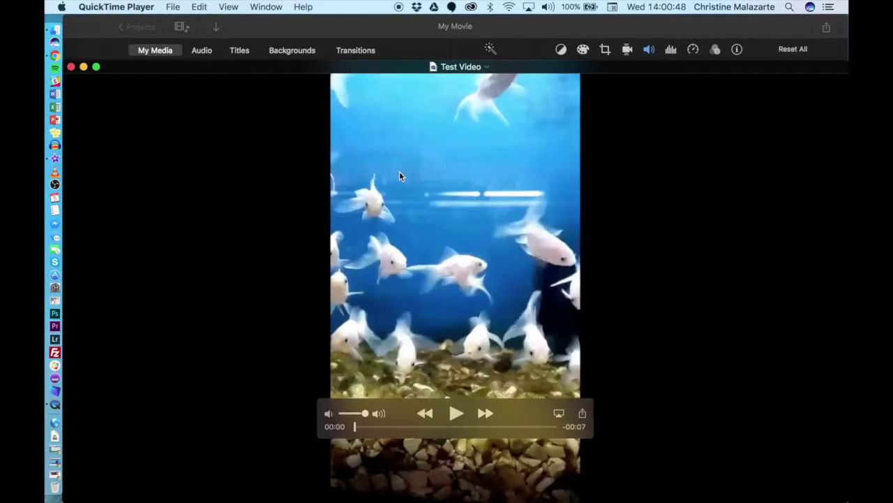
left_click(454, 416)
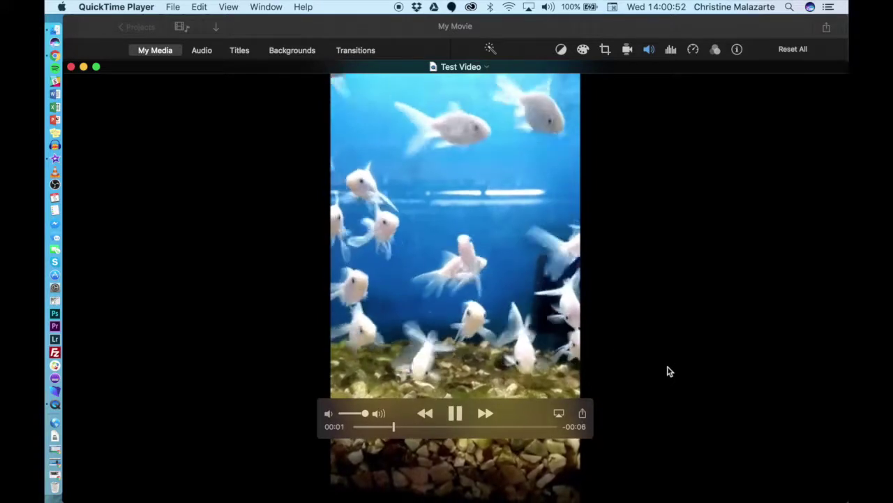